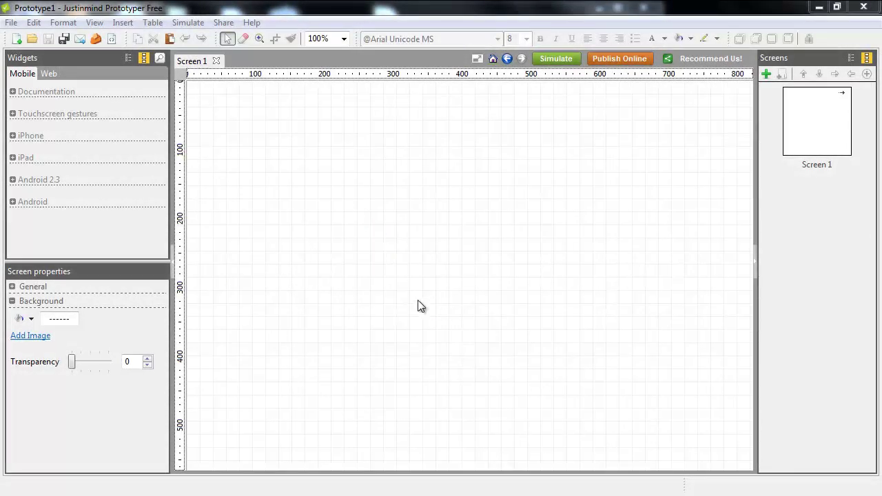
# Create a new prototype of the iPhone kind
pyautogui.click(17, 22)
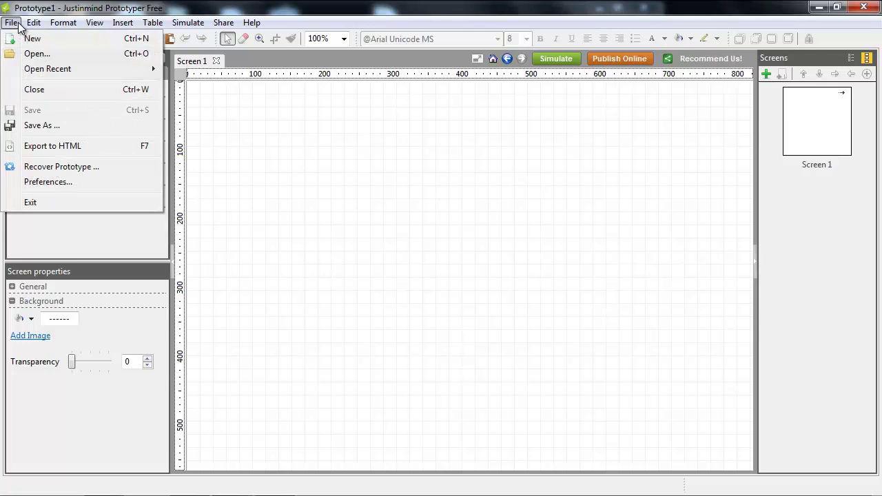
pyautogui.click(27, 39)
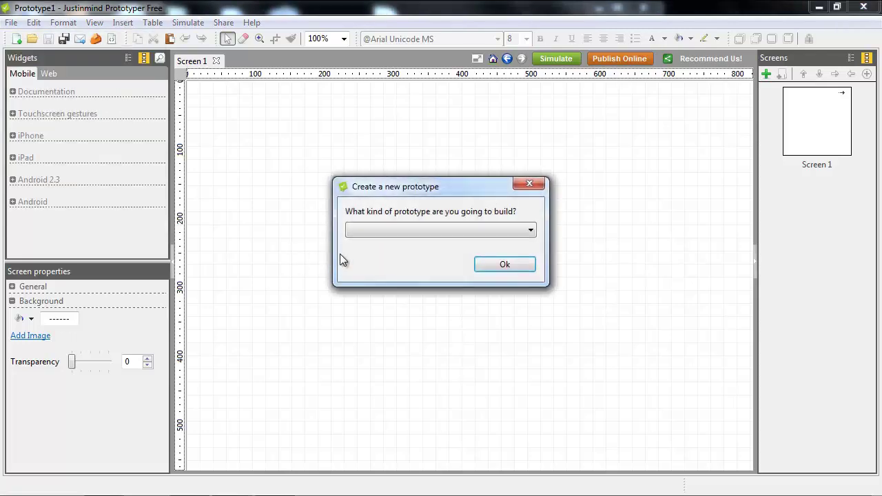
pyautogui.click(449, 232)
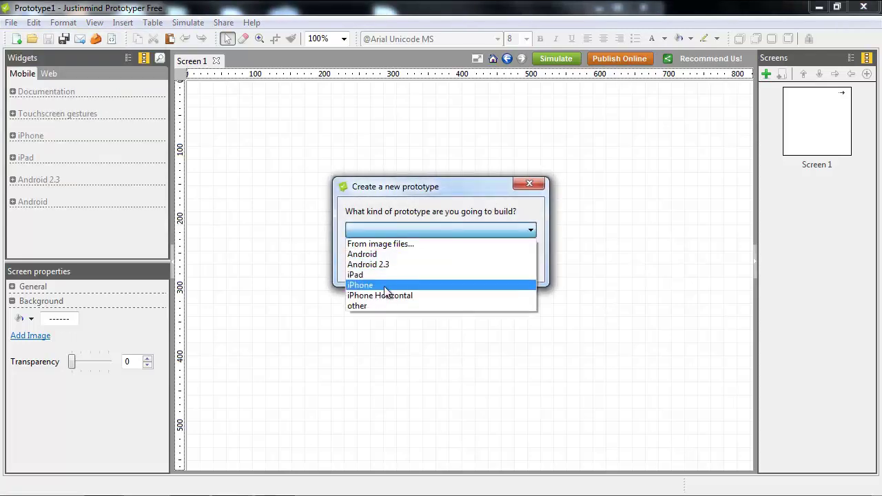
pyautogui.click(386, 285)
pyautogui.click(504, 266)
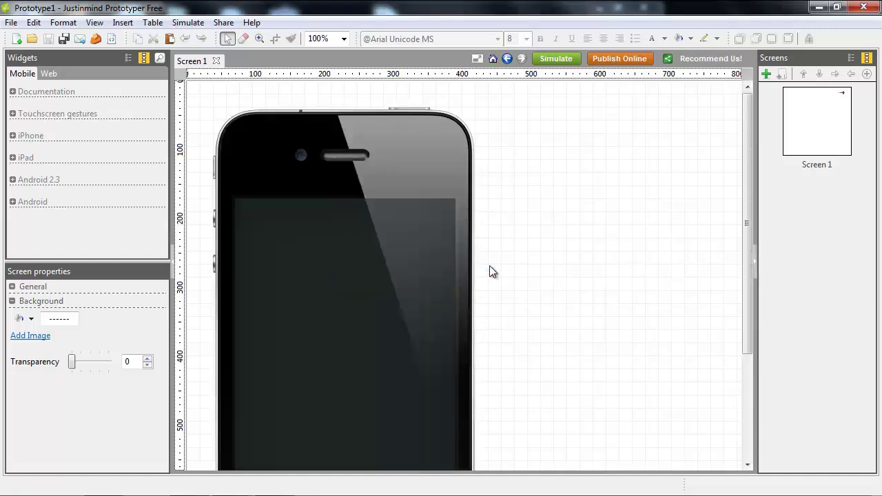
# Place an Application Bar, a Blue Button at its right end, and a Tab bar at the bottom
pyautogui.click(24, 136)
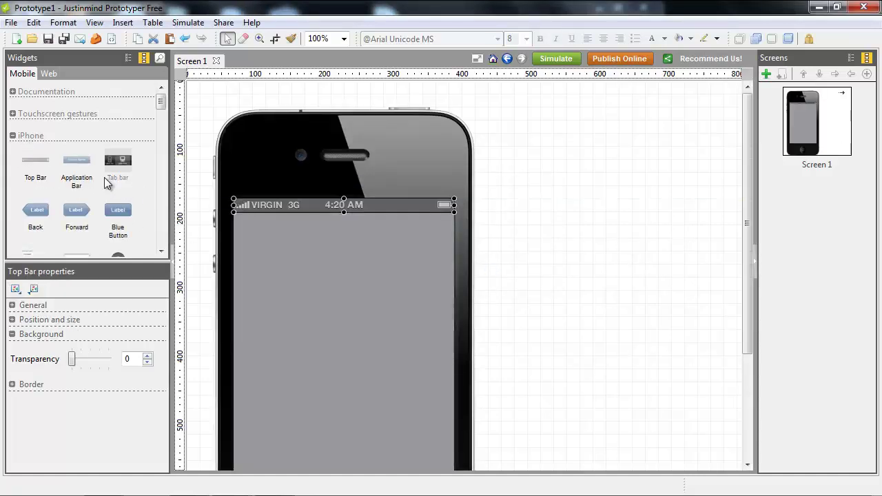
pyautogui.moveTo(107, 182); pyautogui.dragTo(241, 213)
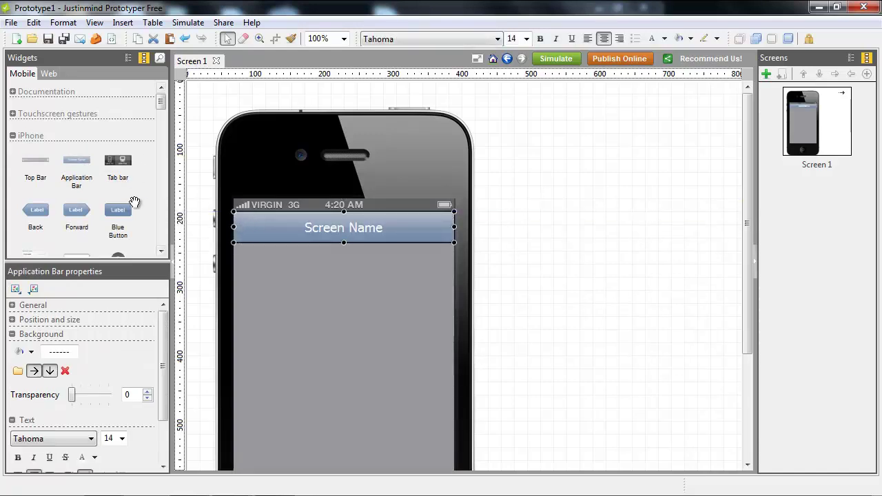
pyautogui.moveTo(134, 202); pyautogui.dragTo(424, 232)
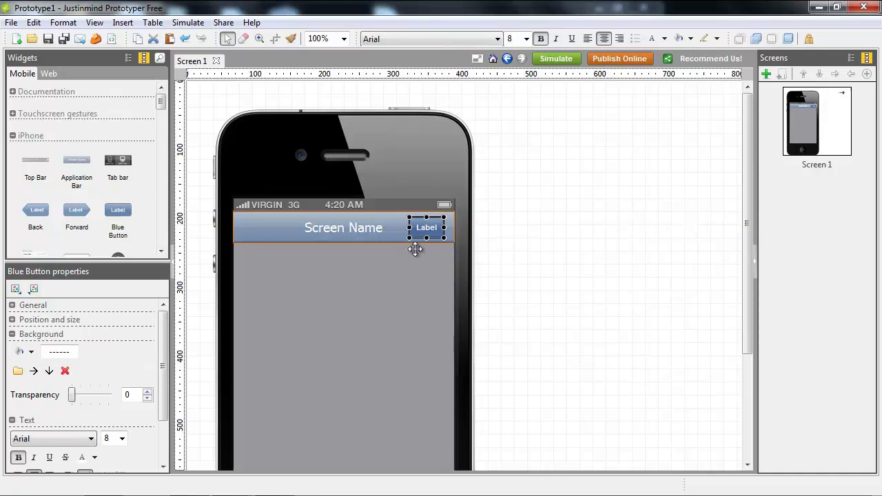
pyautogui.scroll(-2, 414, 248)
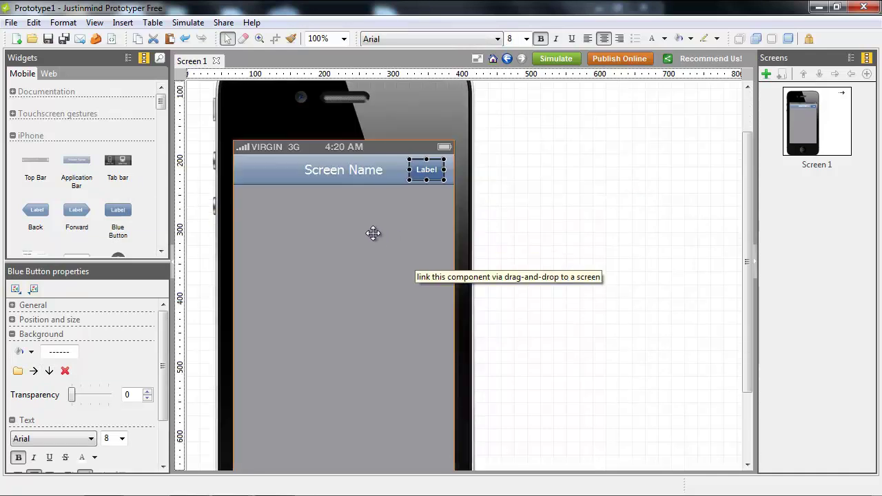
pyautogui.scroll(-2, 373, 233)
pyautogui.moveTo(117, 160); pyautogui.dragTo(290, 390)
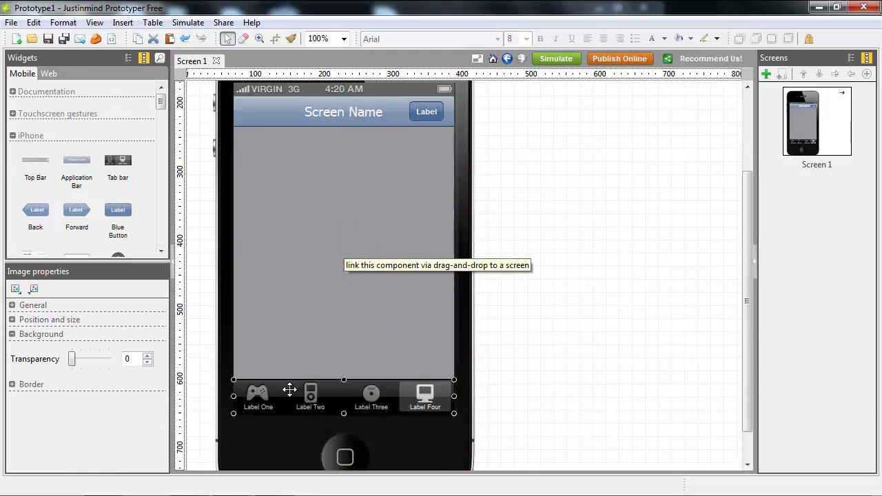
# Relabel the new button 'Save'
pyautogui.doubleClick(428, 111)
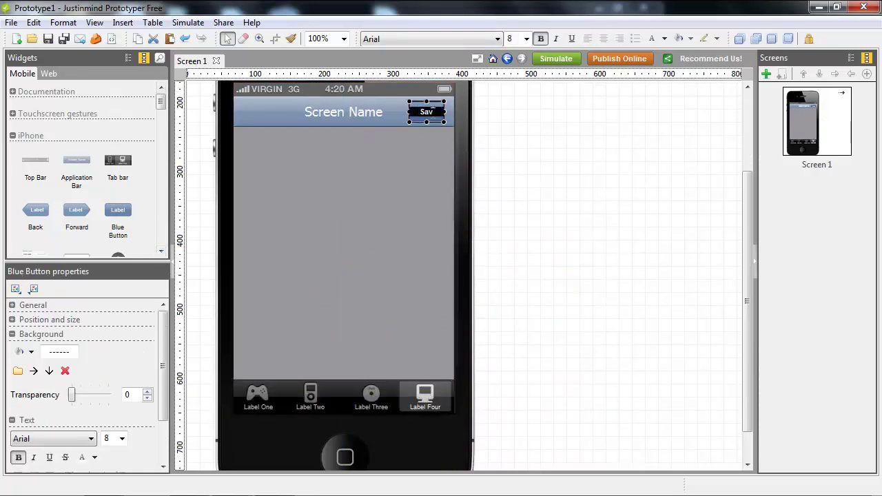
pyautogui.write('Save')
pyautogui.click(429, 156)
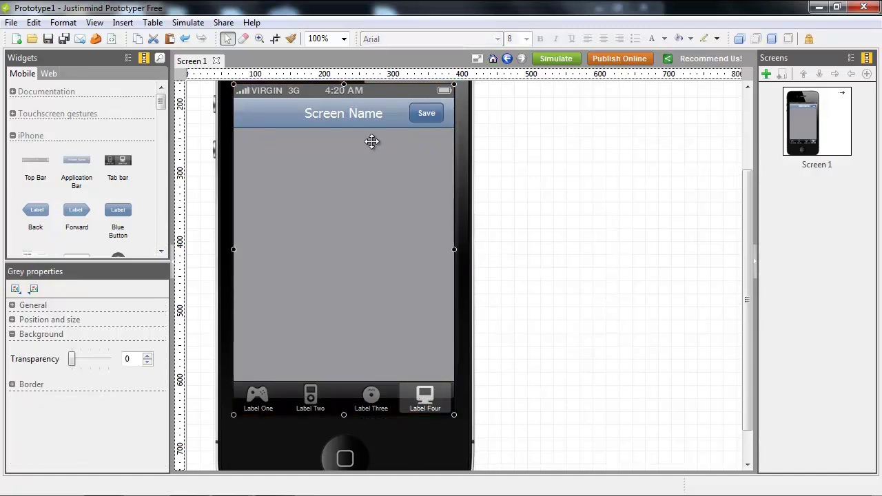
# Clear the application bar's background image and colour it blue RGB (35, 98, 222), then open Screen 1's options
pyautogui.click(291, 118)
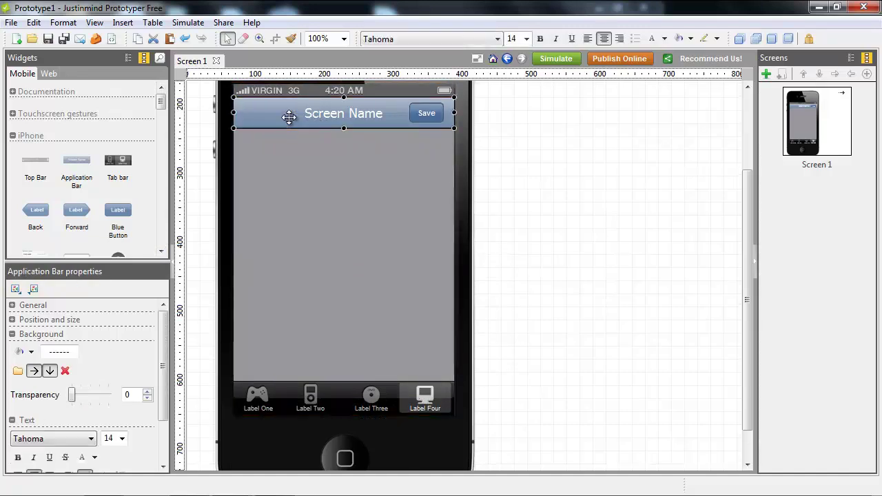
pyautogui.click(65, 372)
pyautogui.click(32, 353)
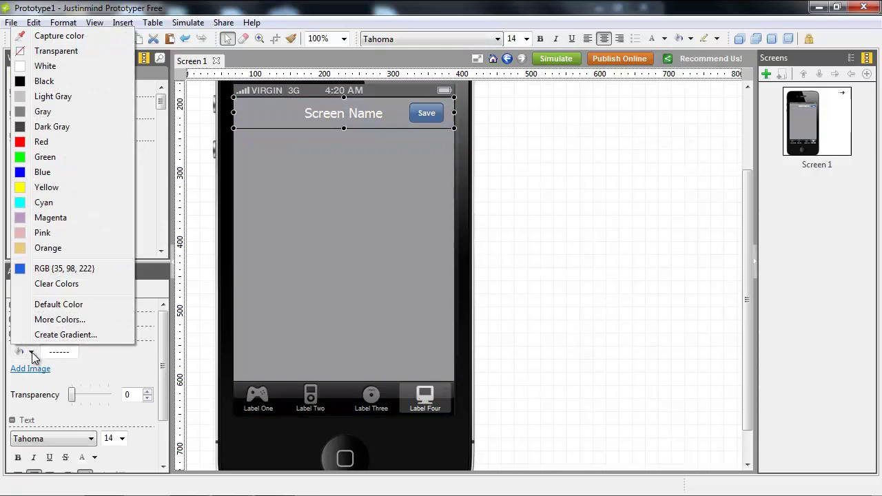
pyautogui.click(35, 267)
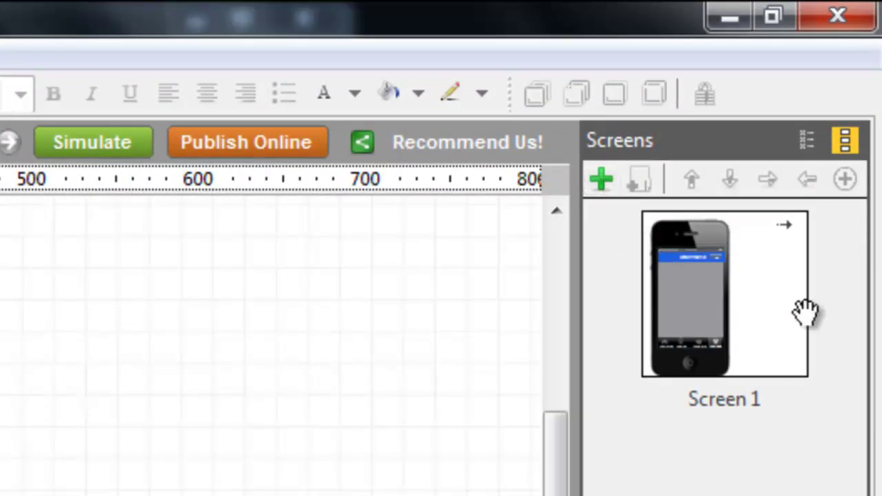
pyautogui.rightClick(694, 272)
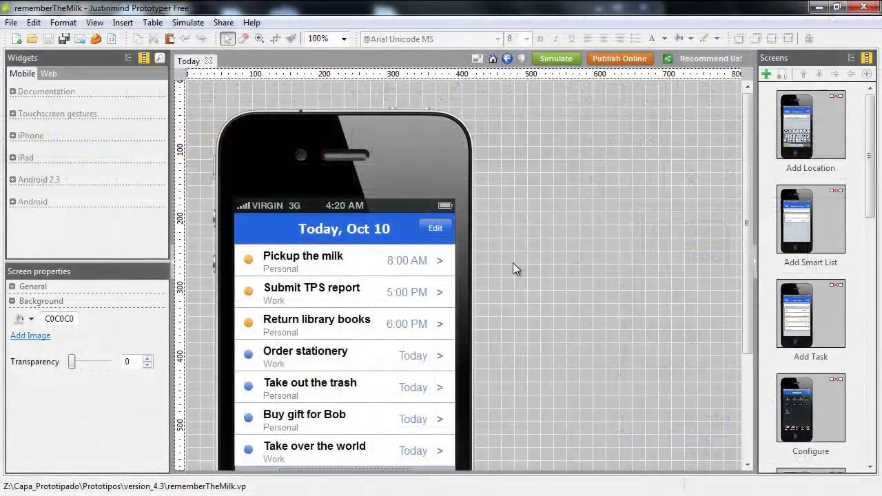
# Link the Today screen's Edit button to the Add Task screen and check its link options
pyautogui.click(437, 228)
pyautogui.moveTo(438, 228); pyautogui.dragTo(805, 301)
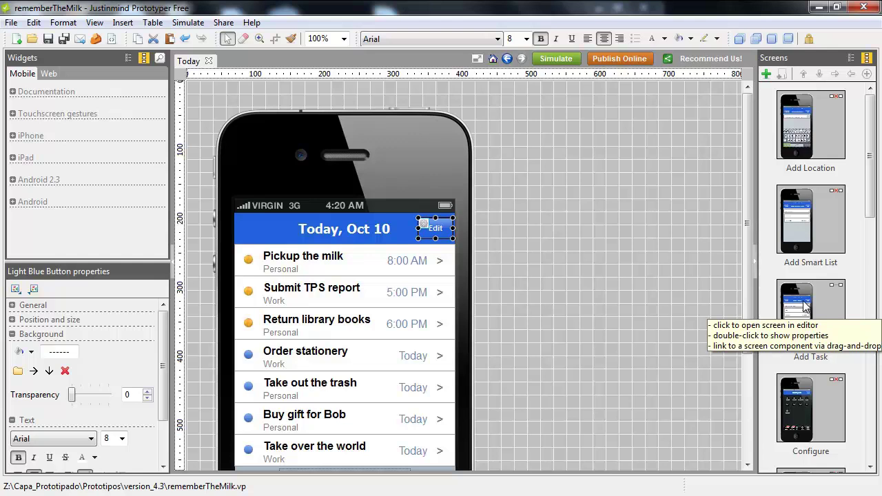
pyautogui.rightClick(434, 234)
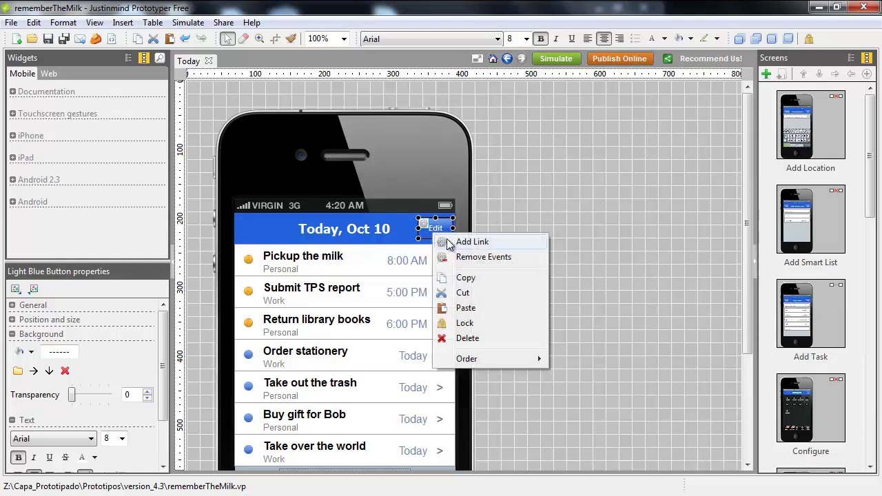
pyautogui.click(634, 267)
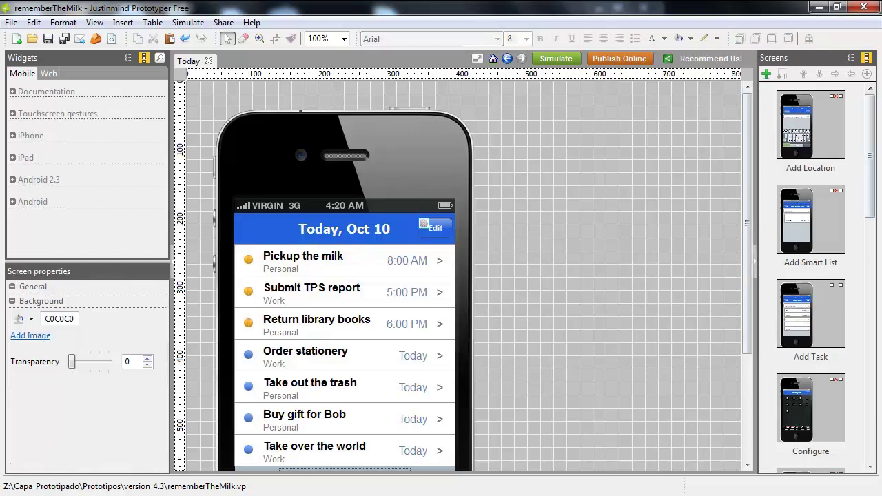
pyautogui.moveTo(872, 153); pyautogui.dragTo(870, 298)
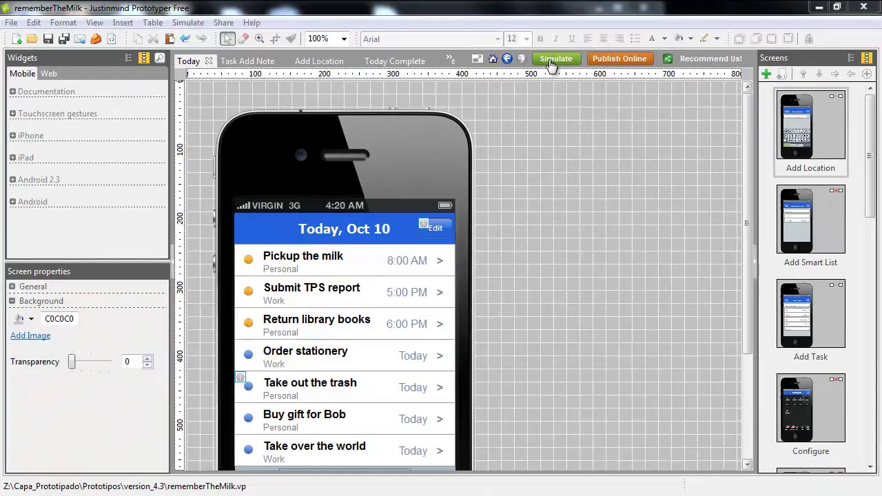
# Simulate the prototype, opening the Take out the trash task, its Notes (1), then returning
pyautogui.click(551, 60)
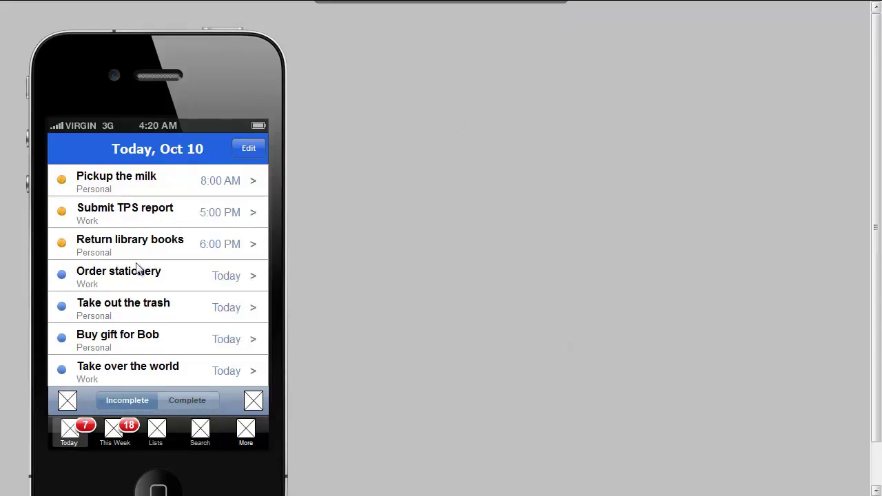
pyautogui.click(122, 310)
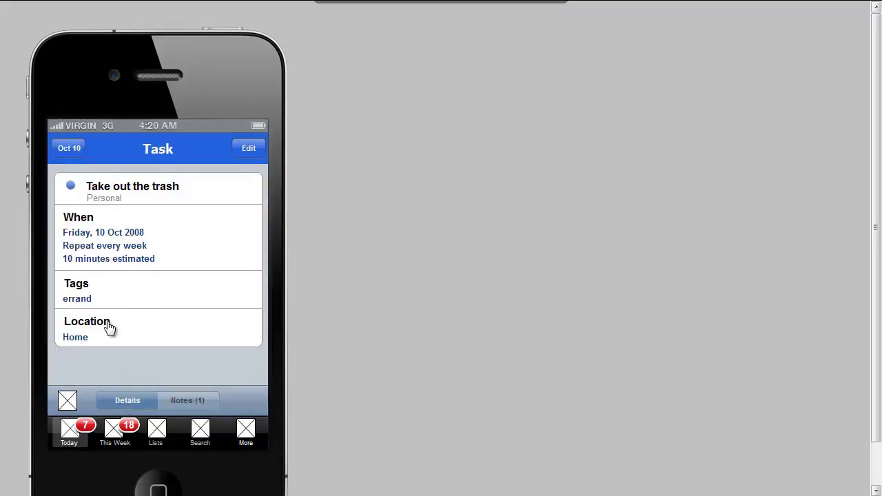
pyautogui.click(179, 405)
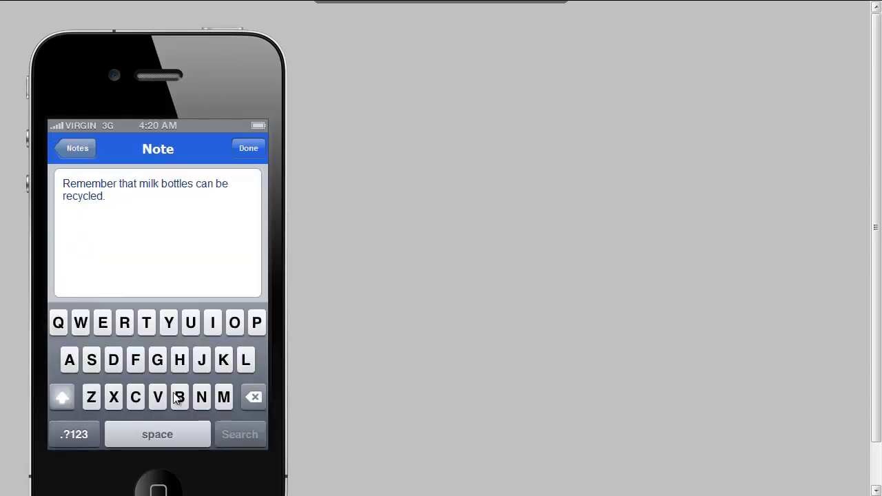
pyautogui.click(77, 150)
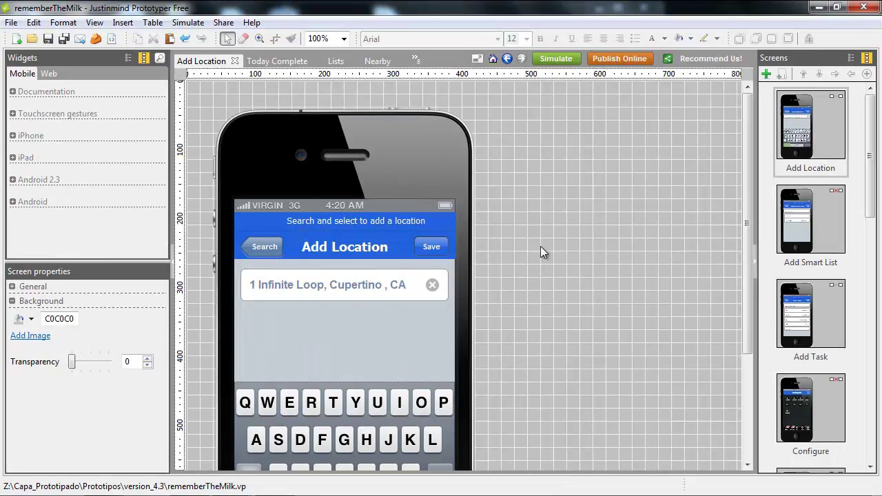
# Publish rememberTheMilk online and view it in Usernote
pyautogui.click(619, 59)
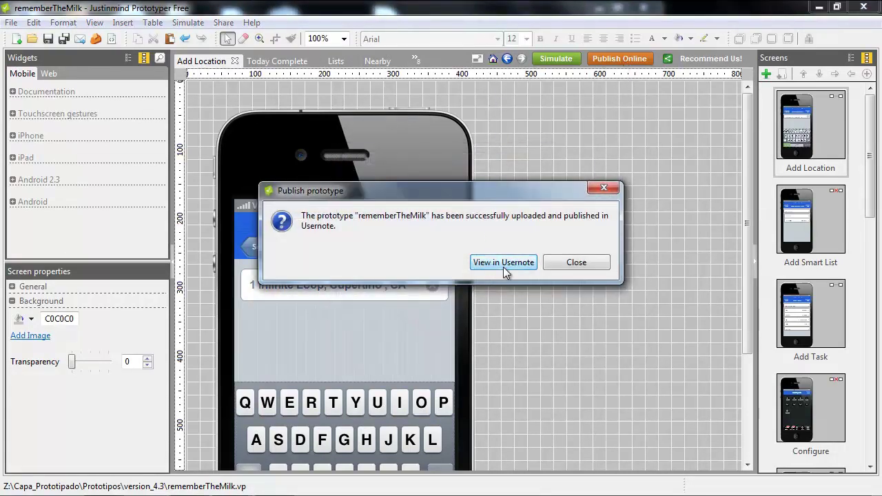
pyautogui.click(503, 263)
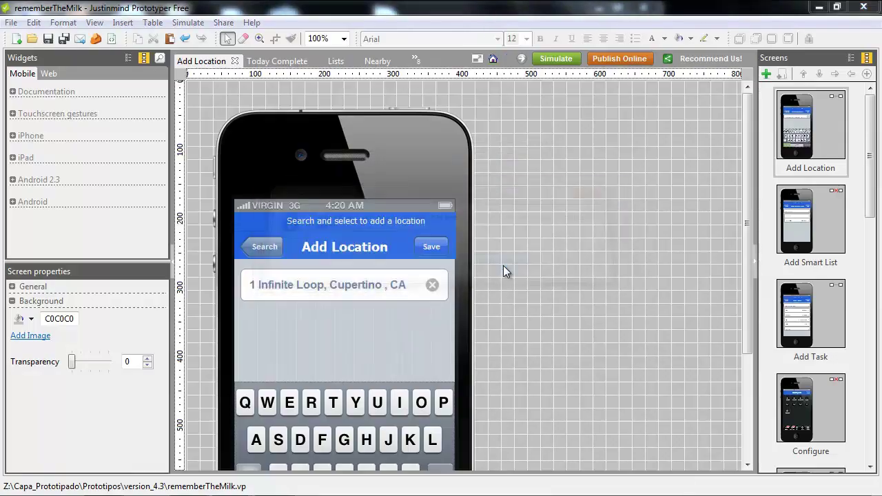
# In the rememberTheMilk project, look at Invite reviewers, create a usability test, and select its link
pyautogui.click(163, 232)
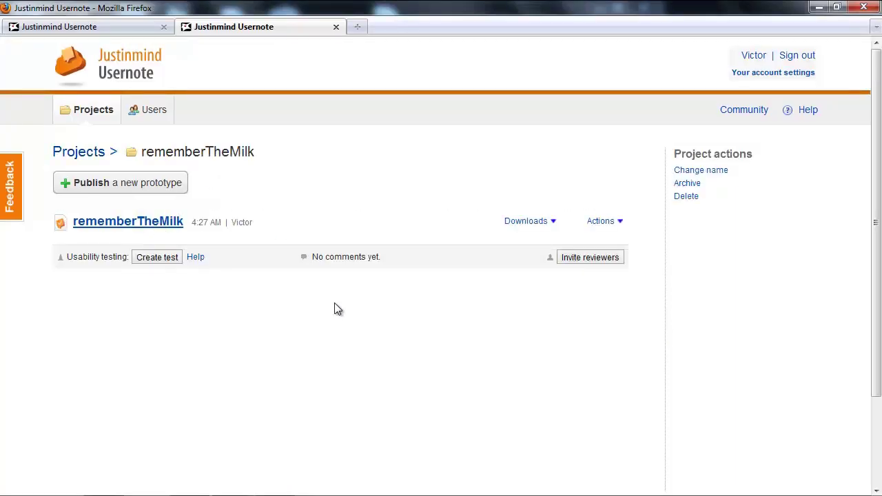
pyautogui.click(575, 261)
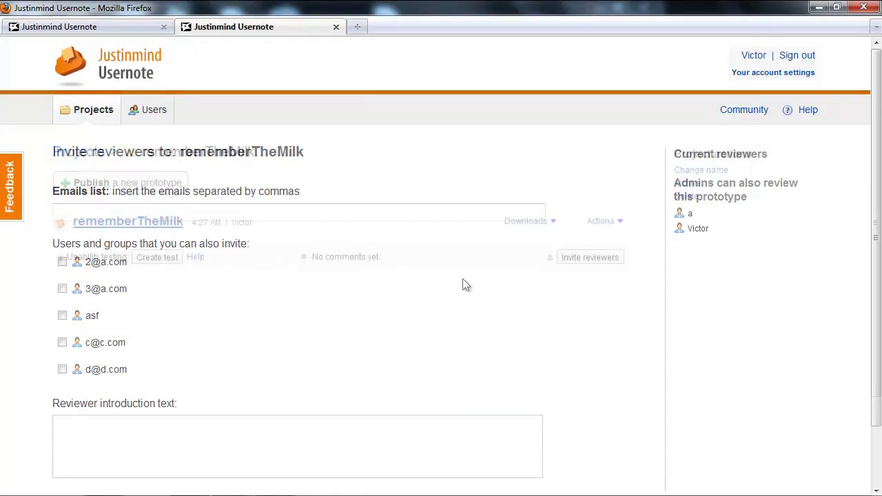
pyautogui.click(160, 260)
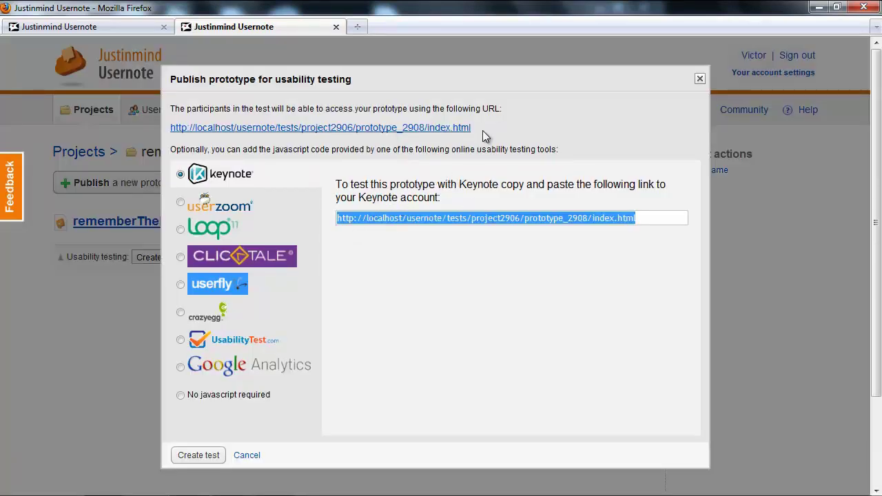
pyautogui.moveTo(482, 130); pyautogui.dragTo(141, 128)
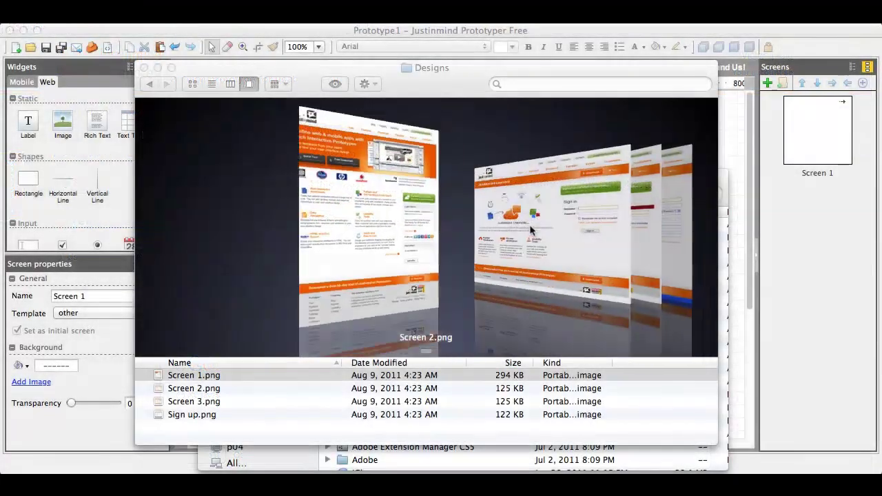
# Preview Screen 2.png, Screen 3.png and Sign up.png in Cover Flow
pyautogui.click(527, 231)
pyautogui.click(559, 228)
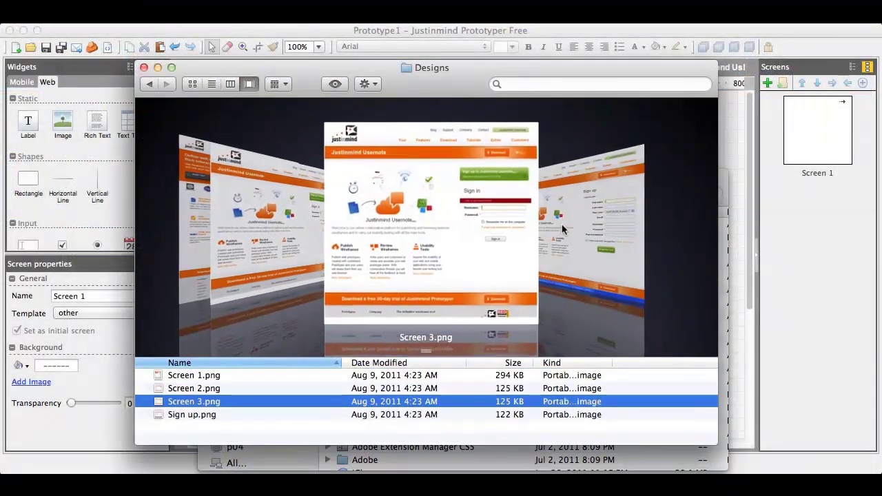
pyautogui.click(562, 230)
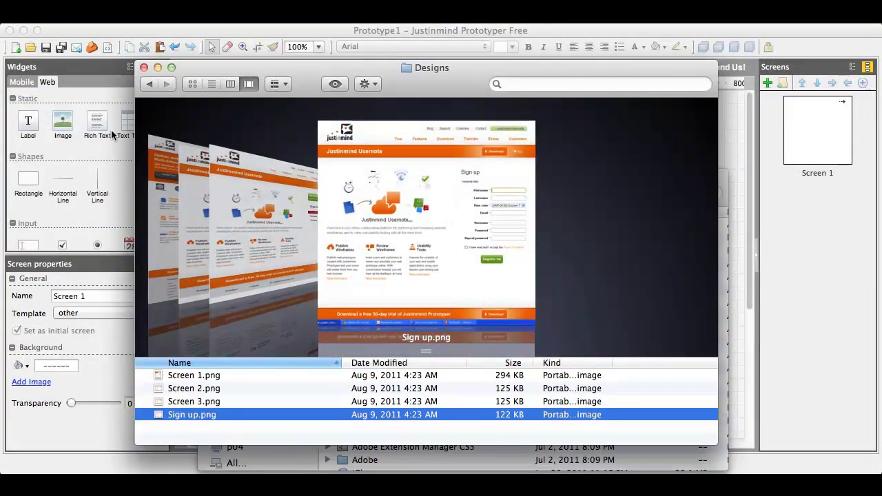
pyautogui.click(132, 30)
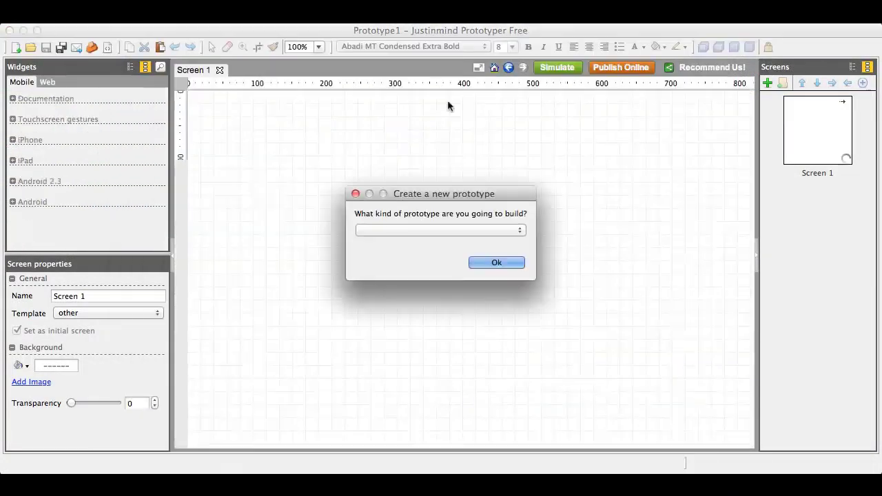
# Create a prototype from image files, importing all four PNGs from the Designs folder as screens
pyautogui.click(410, 231)
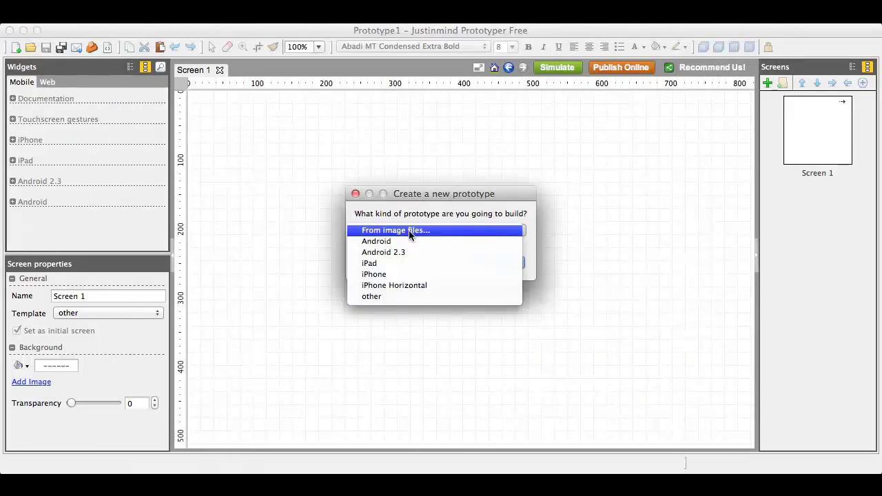
pyautogui.click(409, 232)
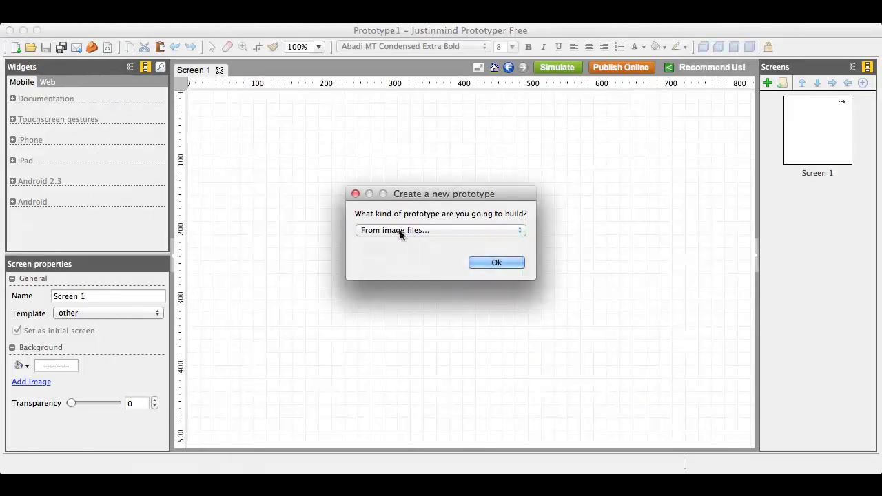
pyautogui.click(486, 267)
pyautogui.moveTo(558, 194); pyautogui.dragTo(550, 136)
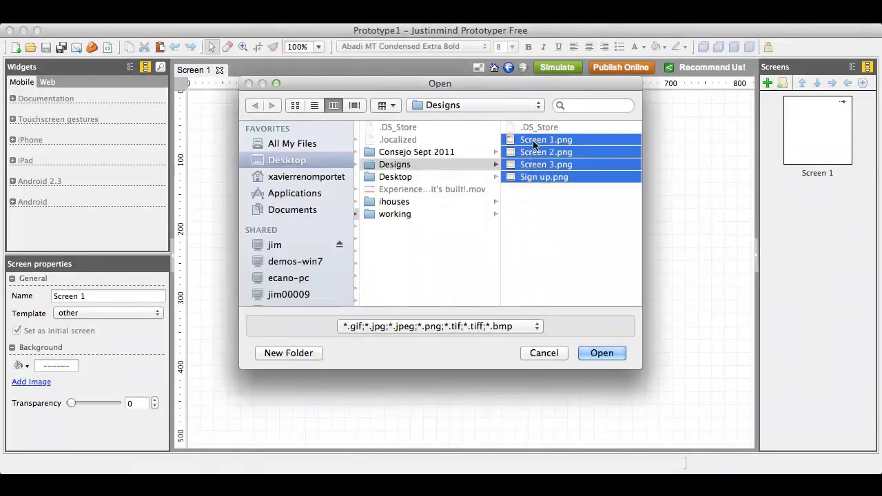
pyautogui.click(593, 357)
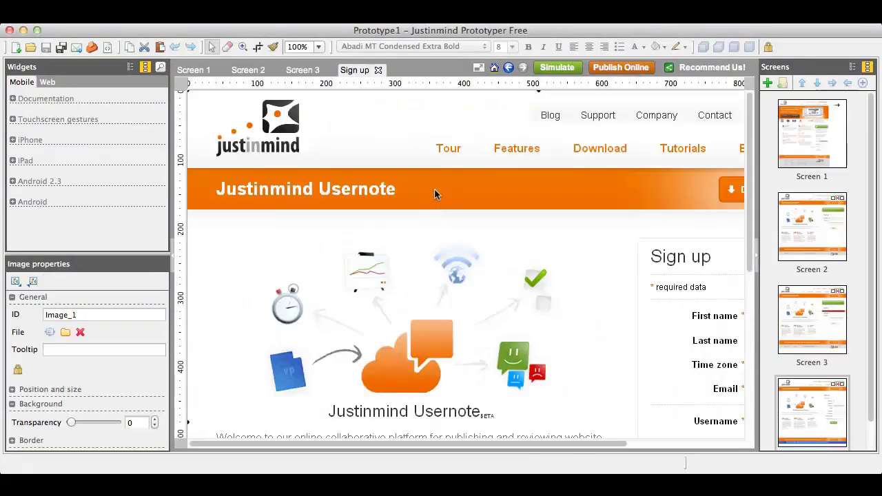
# On Screen 1, draw a Web Images Map hotspot over the Justinmind Usernote button
pyautogui.click(850, 176)
pyautogui.scroll(-1, 853, 213)
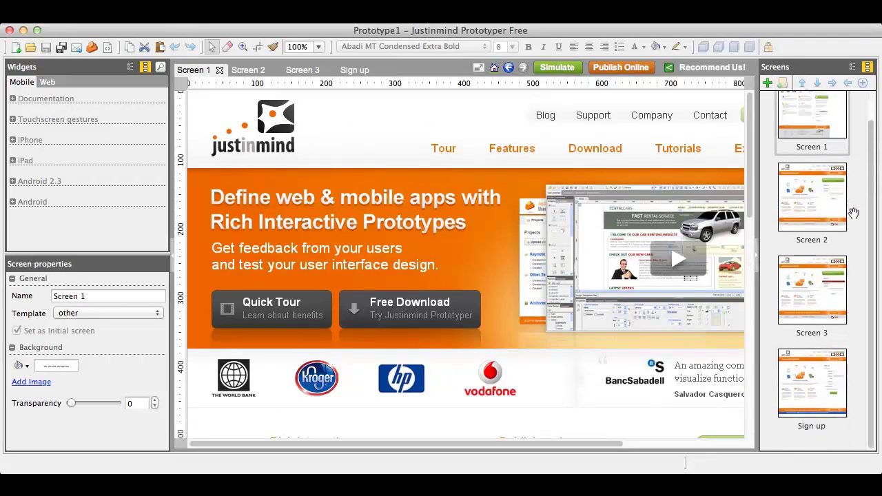
pyautogui.scroll(1, 854, 209)
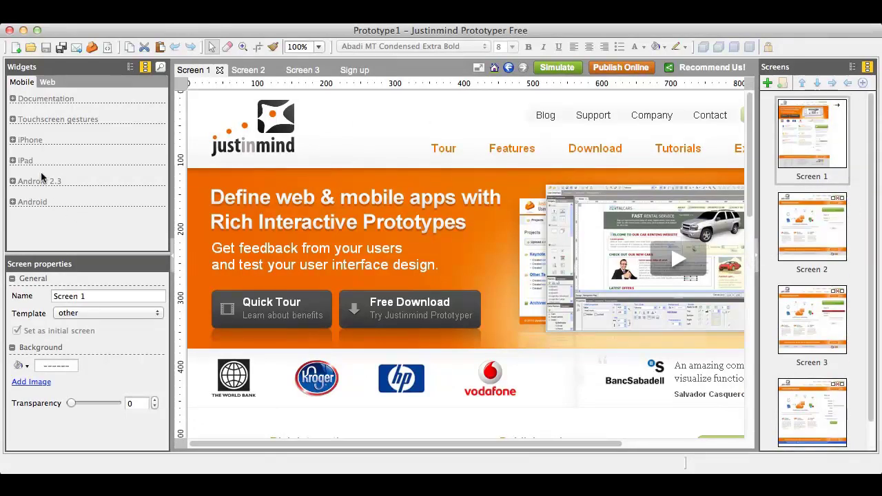
pyautogui.click(48, 82)
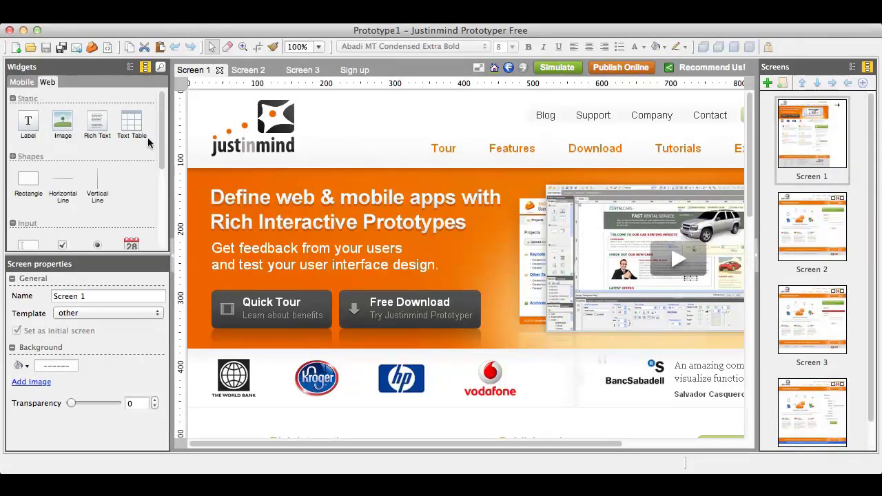
pyautogui.scroll(-3, 130, 159)
pyautogui.scroll(-2, 130, 158)
pyautogui.scroll(-2, 126, 199)
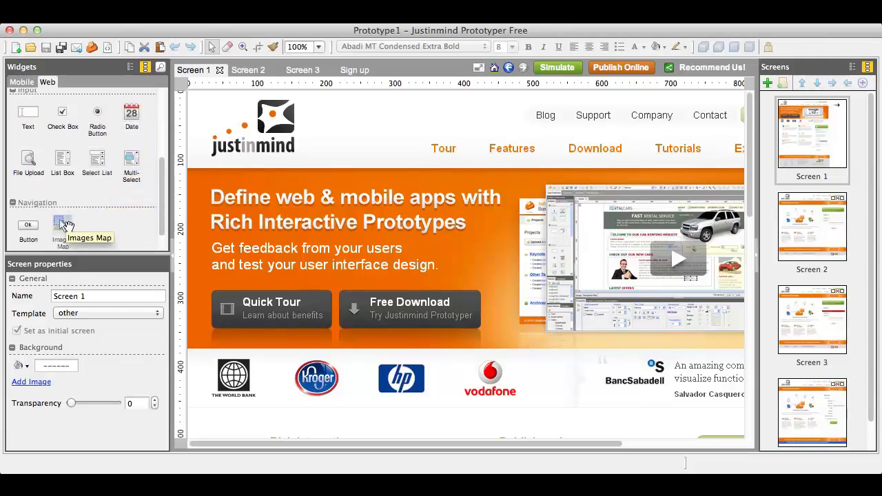
pyautogui.scroll(-1, 162, 186)
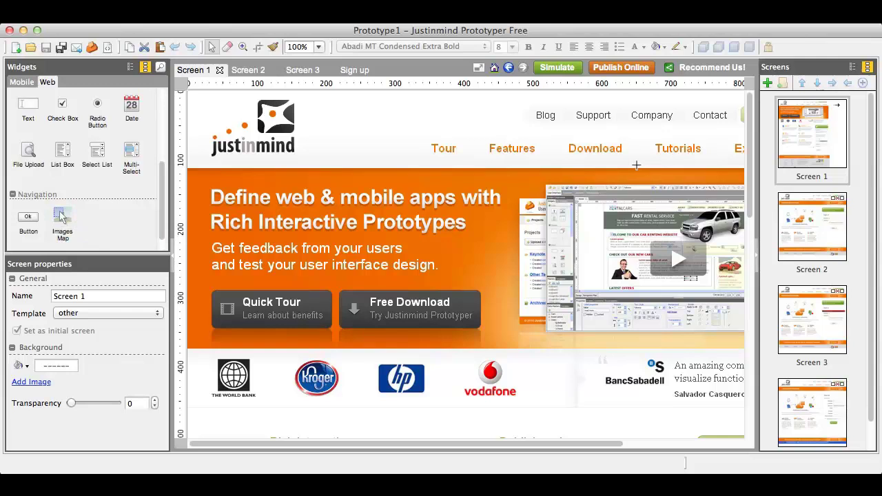
pyautogui.hscroll(5, 636, 165)
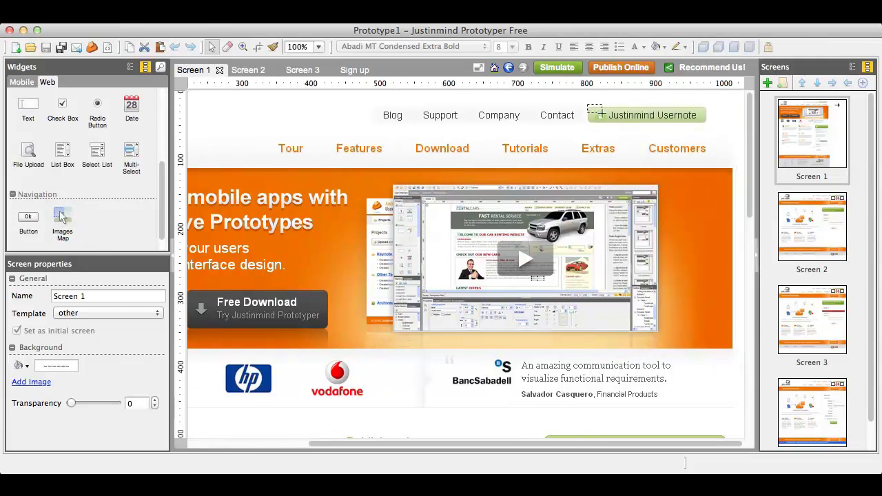
pyautogui.moveTo(598, 112); pyautogui.dragTo(796, 200)
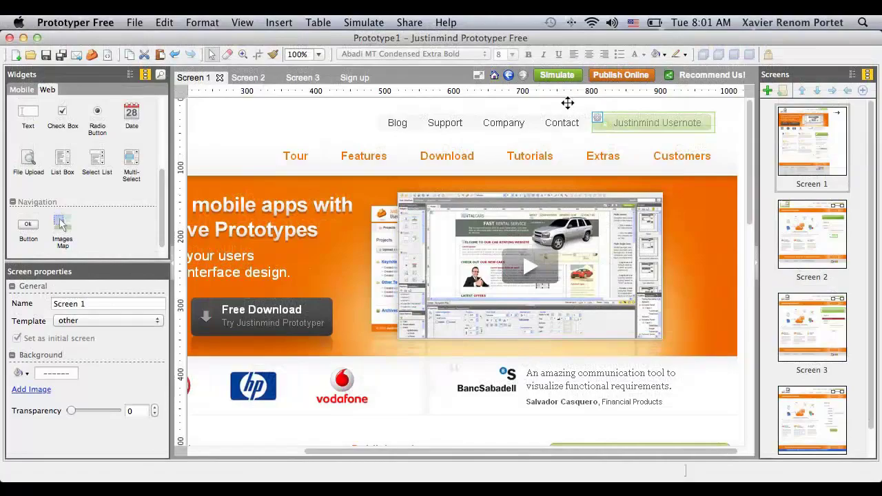
# Simulate the prototype: follow the Justinmind Usernote link, press Sign in, then open the sign-up form
pyautogui.click(567, 76)
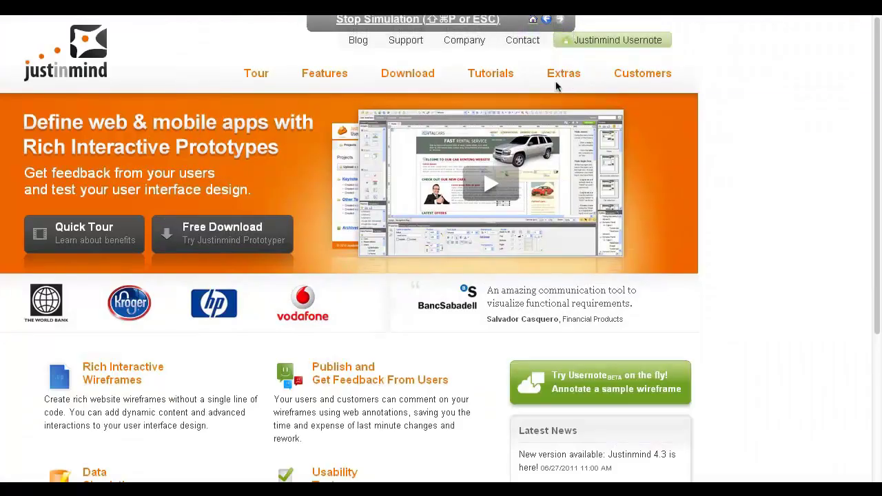
pyautogui.click(587, 45)
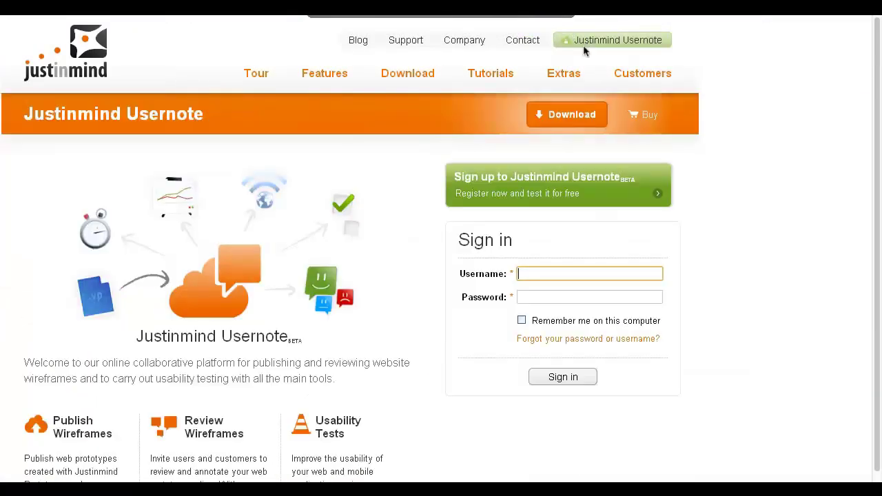
pyautogui.click(542, 384)
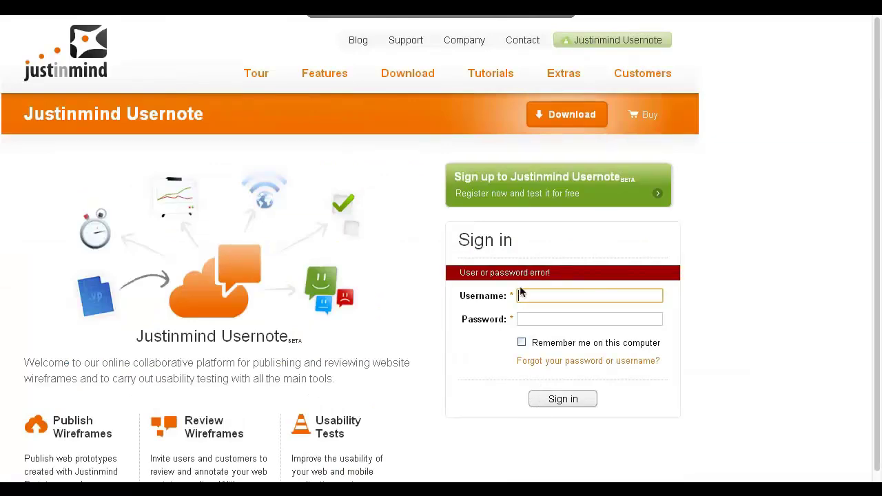
pyautogui.click(517, 188)
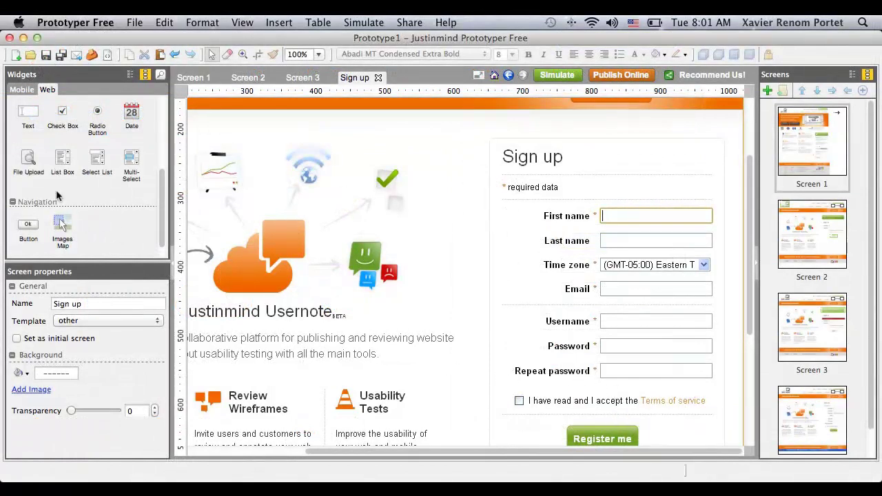
# Place a Text input over the First name field and adjust its top border style
pyautogui.scroll(3, 35, 181)
pyautogui.moveTo(33, 179); pyautogui.dragTo(617, 209)
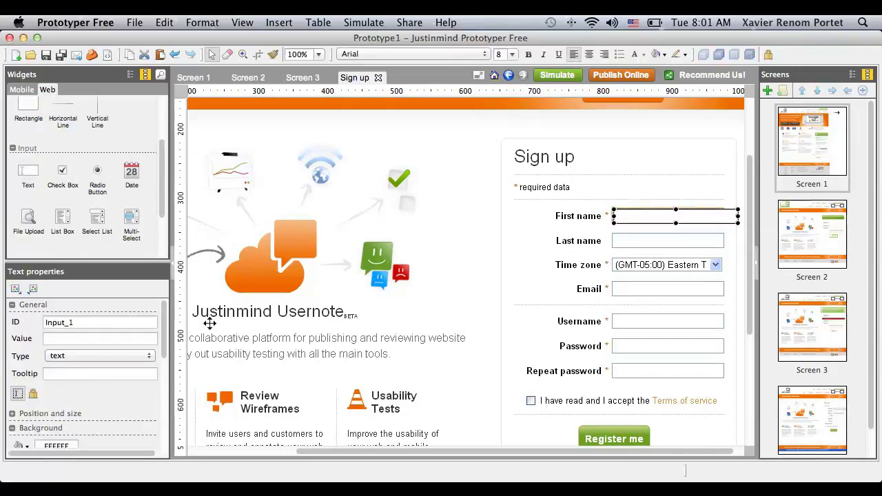
pyautogui.scroll(-5, 131, 390)
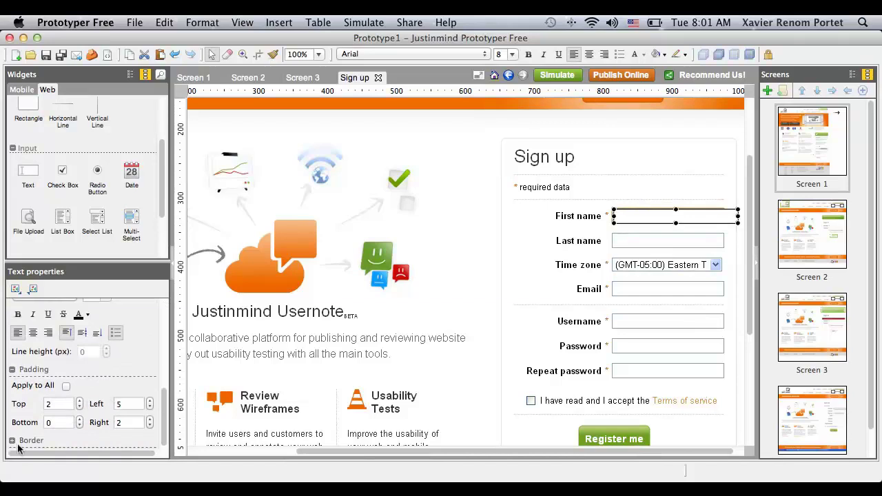
pyautogui.click(18, 444)
pyautogui.scroll(-2, 41, 414)
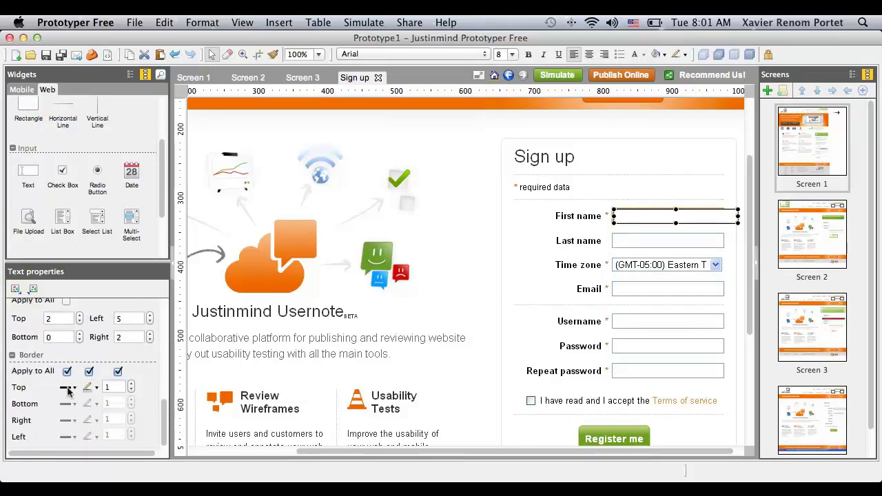
pyautogui.click(69, 387)
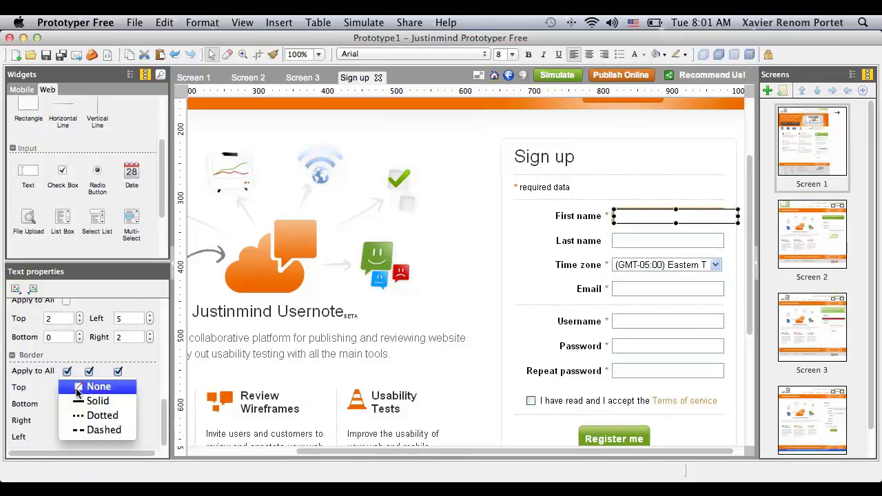
# Set the Password field's input Type to password so characters are hidden
pyautogui.click(626, 346)
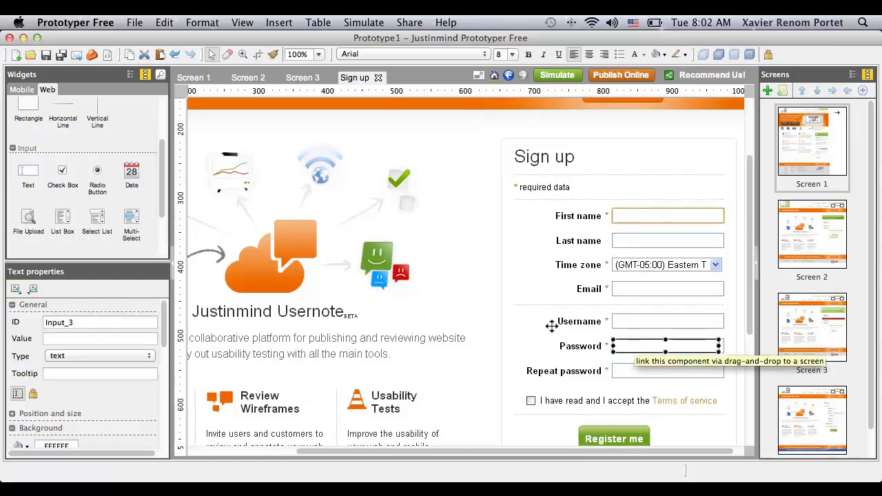
pyautogui.click(132, 354)
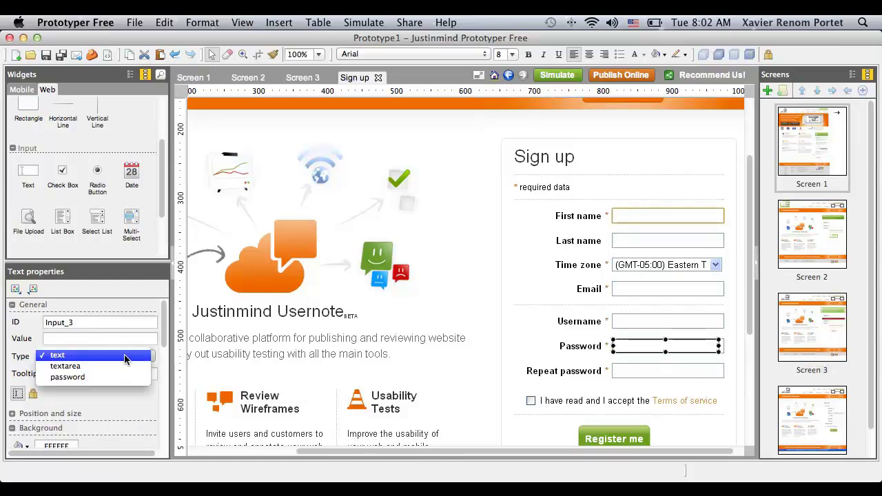
pyautogui.click(60, 378)
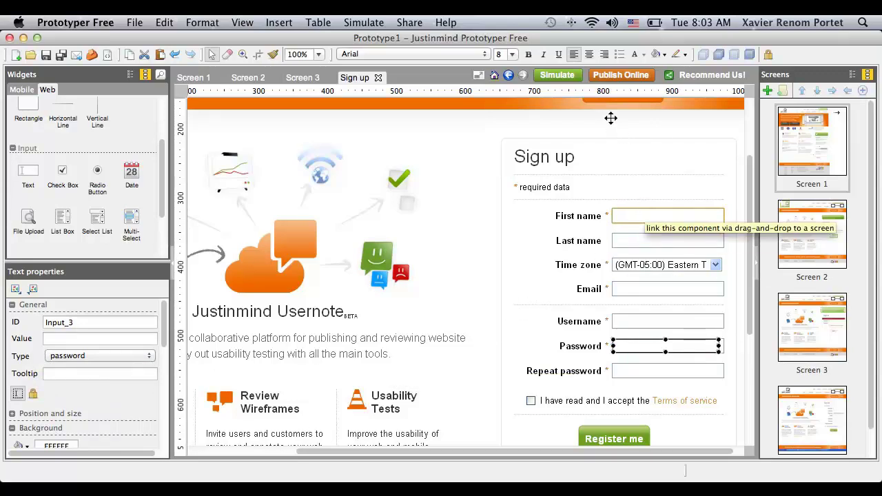
# Simulate the Sign up screen and switch its two toggles on and off
pyautogui.click(558, 76)
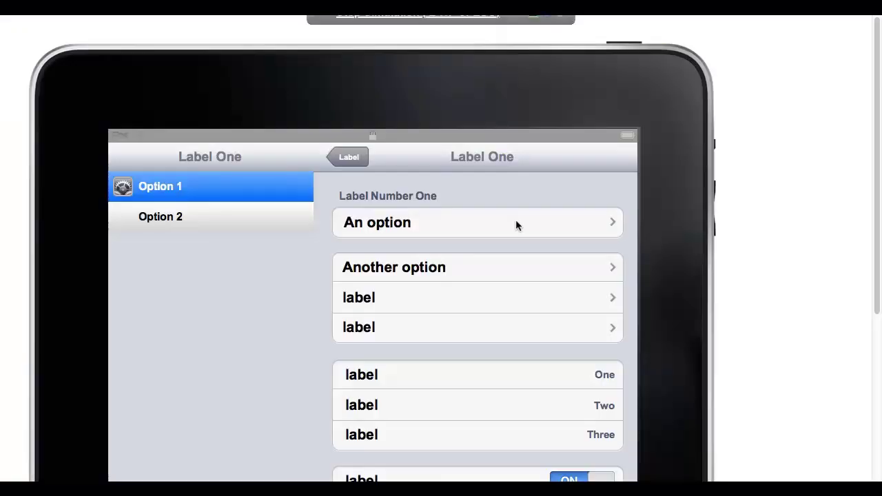
pyautogui.click(580, 128)
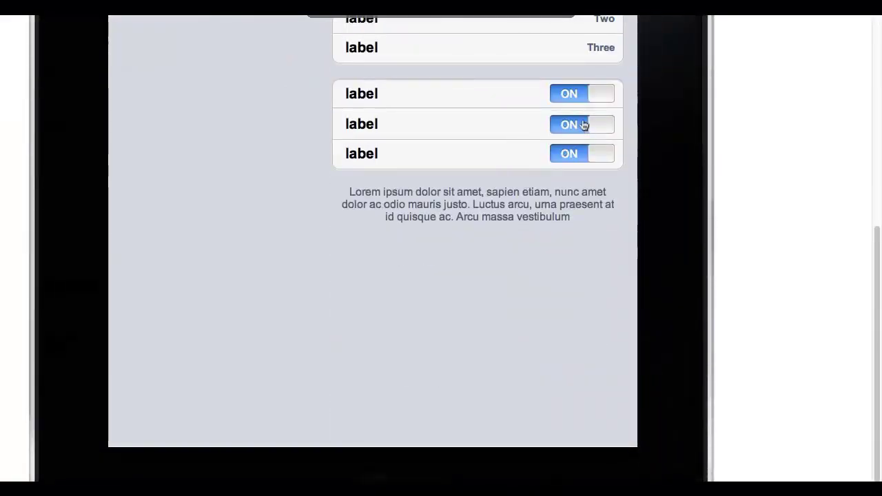
pyautogui.click(574, 98)
pyautogui.click(563, 127)
# Test the input field's keyboard and a tab button's confirmation dialog, then start a blank prototype
pyautogui.scroll(-2, 560, 129)
pyautogui.click(171, 182)
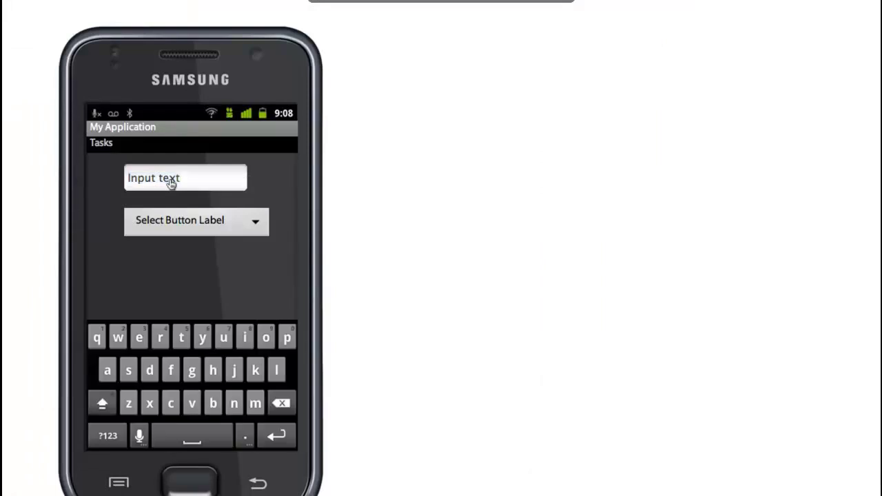
pyautogui.click(281, 433)
pyautogui.click(275, 440)
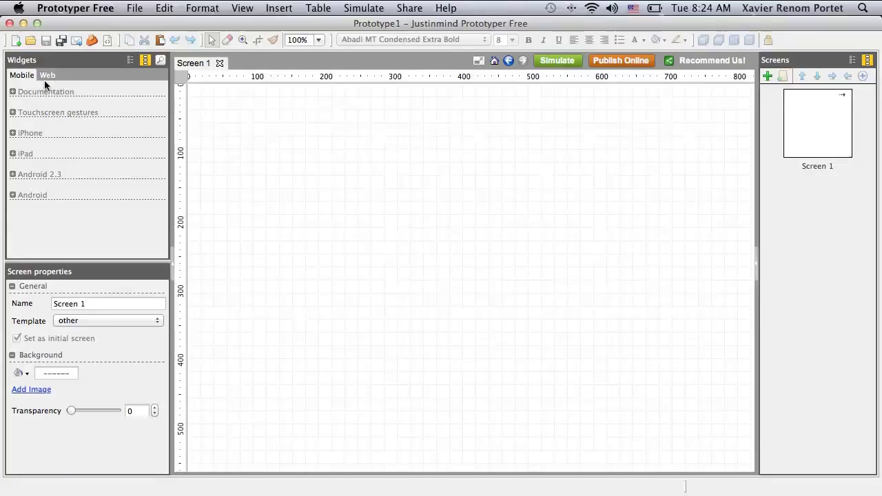
pyautogui.click(46, 76)
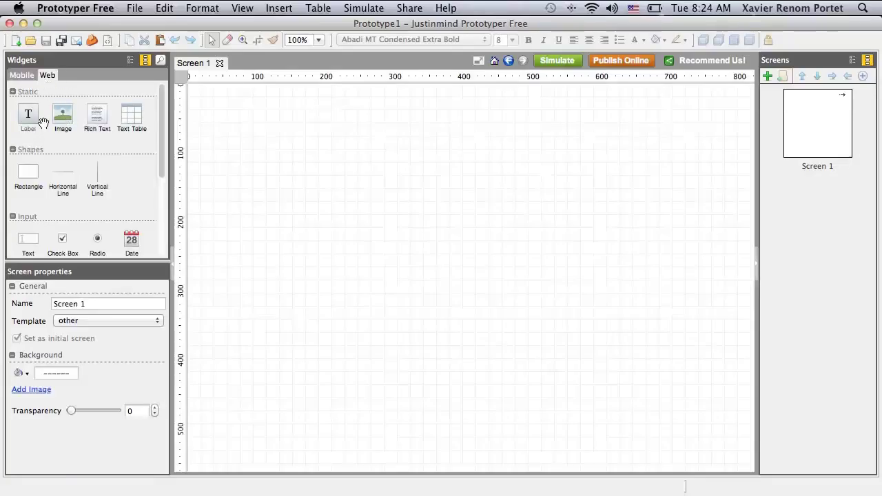
# Place an image placeholder at the top-left of Screen 1 and a heading label beside it
pyautogui.moveTo(63, 115); pyautogui.dragTo(214, 97)
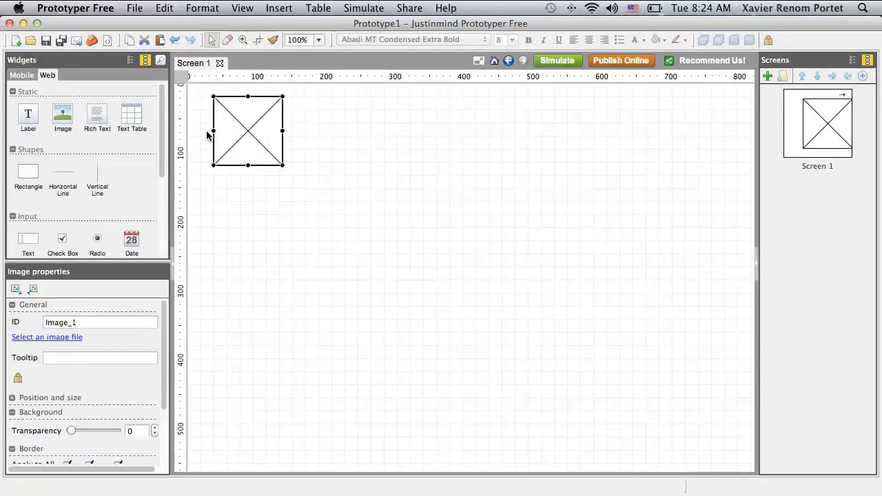
pyautogui.moveTo(309, 129); pyautogui.dragTo(325, 114)
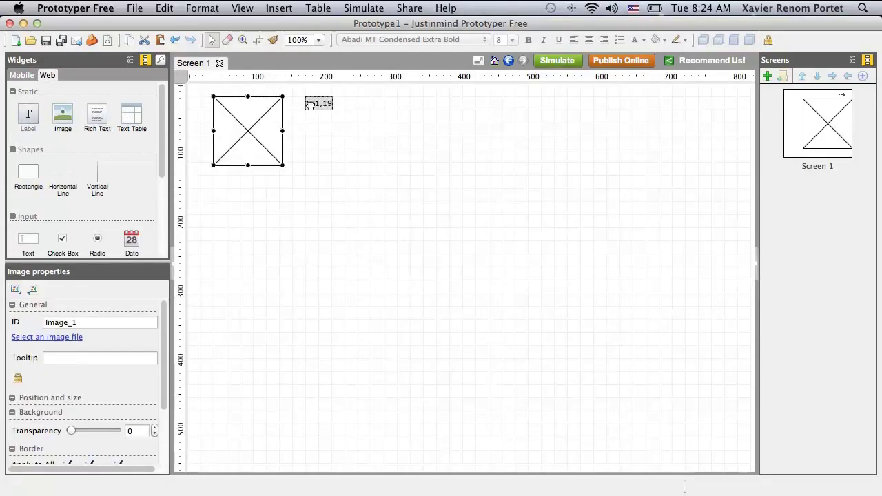